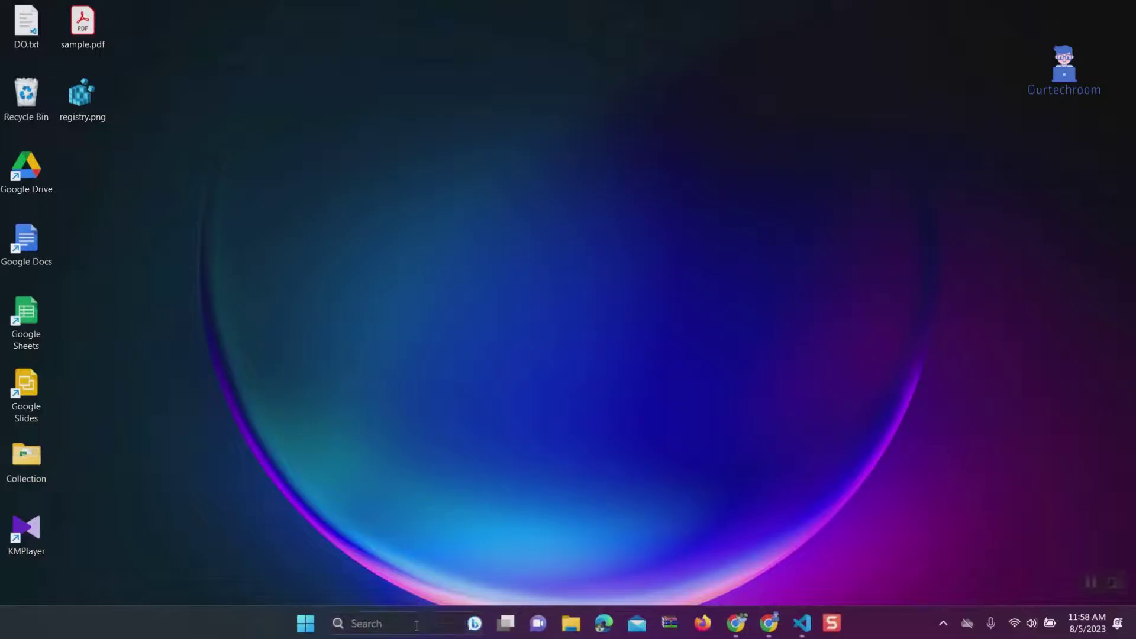
Step: Search for Notion from the taskbar and launch the app
{"action": "left_click", "coordinate": [416, 624]}
{"action": "type", "text": "notion"}
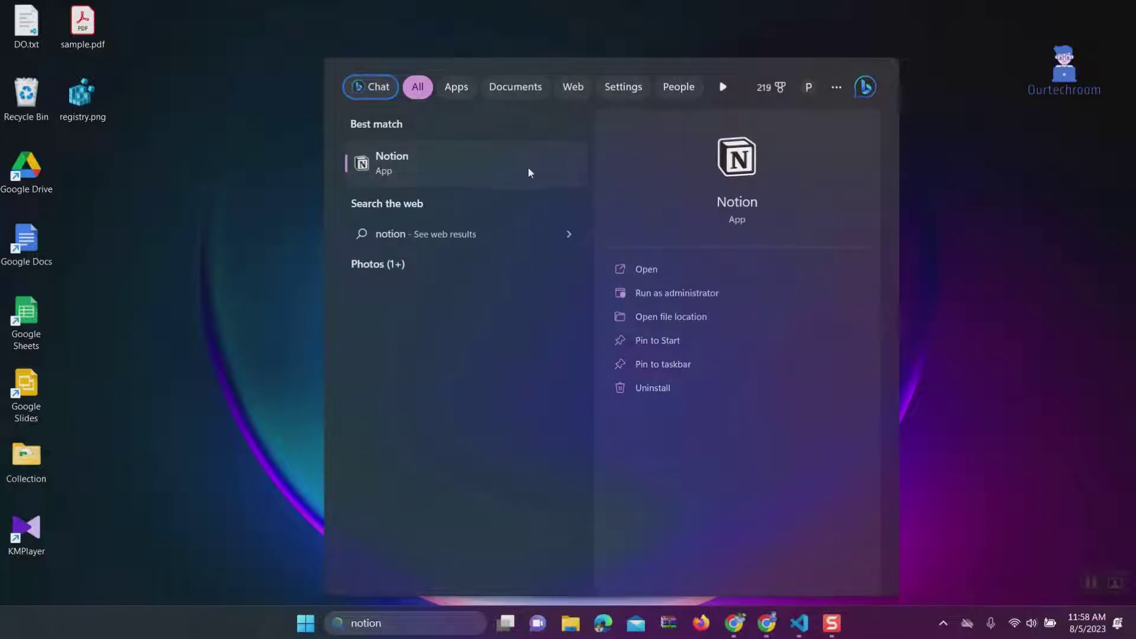
{"action": "left_click", "coordinate": [631, 268]}
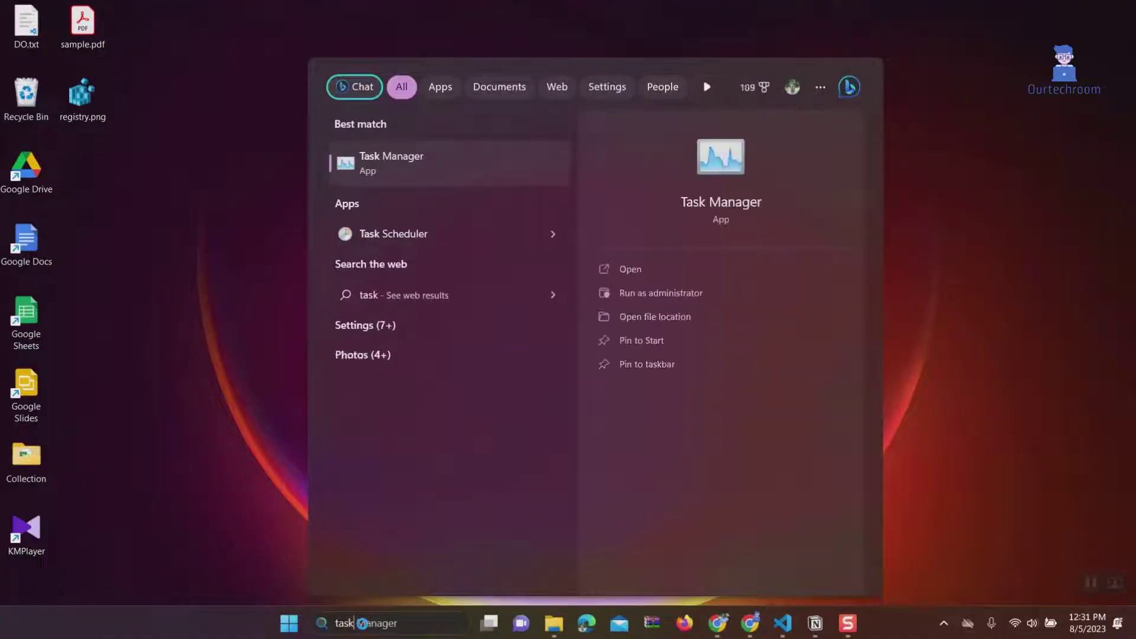
Step: End the Notion process from the Apps list in Task Manager
{"action": "left_click", "coordinate": [477, 158]}
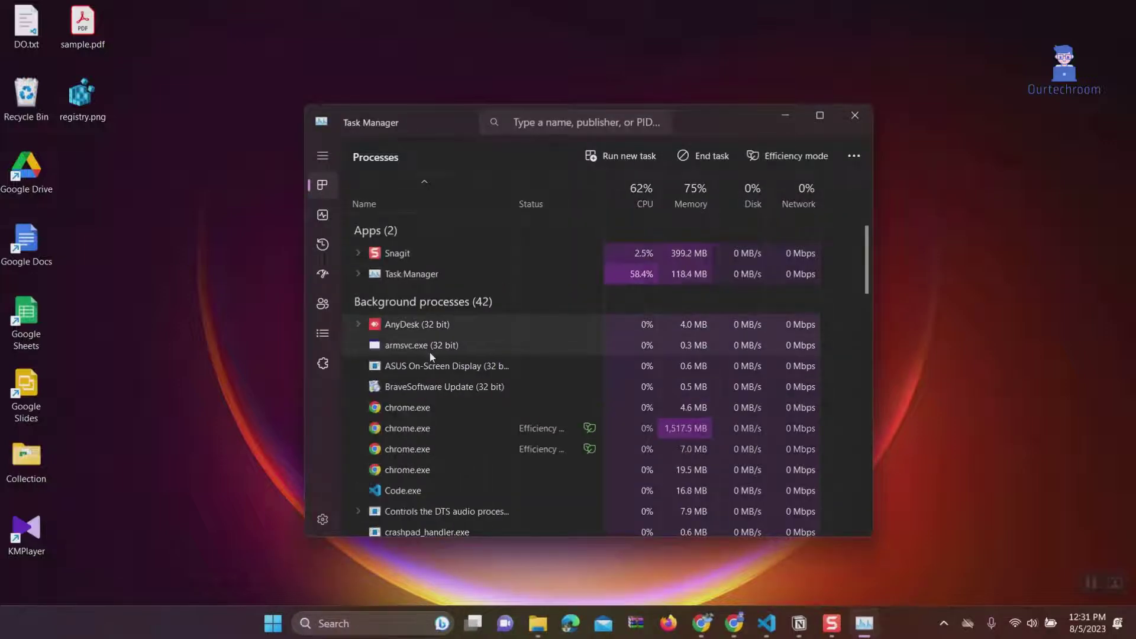
{"action": "scroll", "coordinate": [430, 357], "scroll_direction": "down", "scroll_amount": 5}
{"action": "scroll", "coordinate": [431, 357], "scroll_direction": "up", "scroll_amount": 3}
{"action": "scroll", "coordinate": [445, 376], "scroll_direction": "up", "scroll_amount": 1}
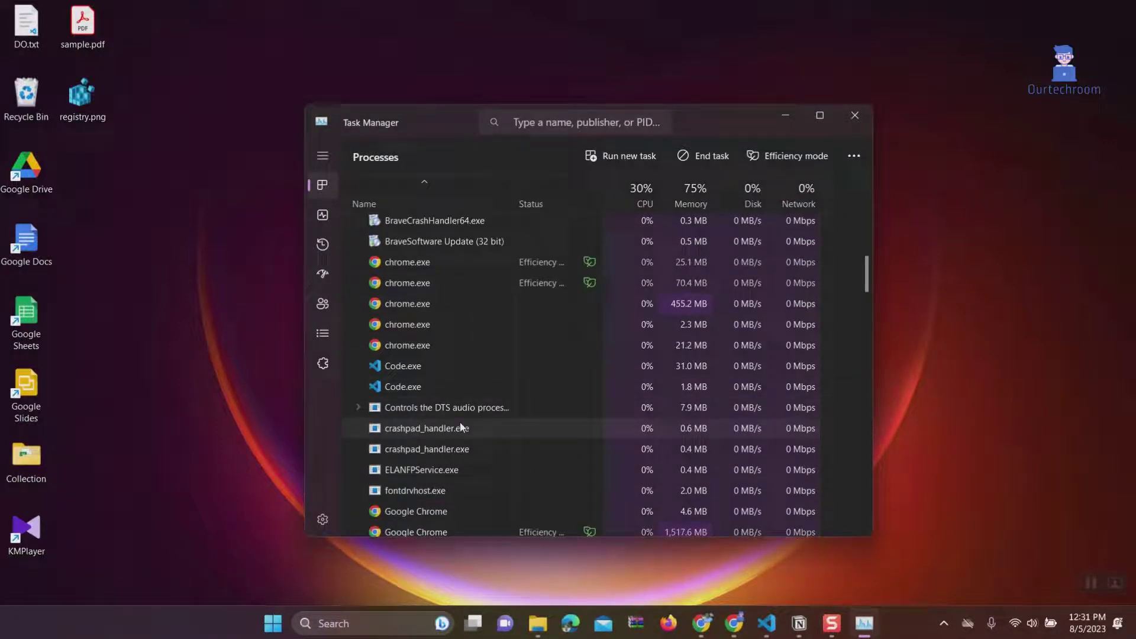
{"action": "scroll", "coordinate": [459, 426], "scroll_direction": "up", "scroll_amount": 1}
{"action": "scroll", "coordinate": [448, 329], "scroll_direction": "up", "scroll_amount": 1}
{"action": "scroll", "coordinate": [449, 311], "scroll_direction": "up", "scroll_amount": 2}
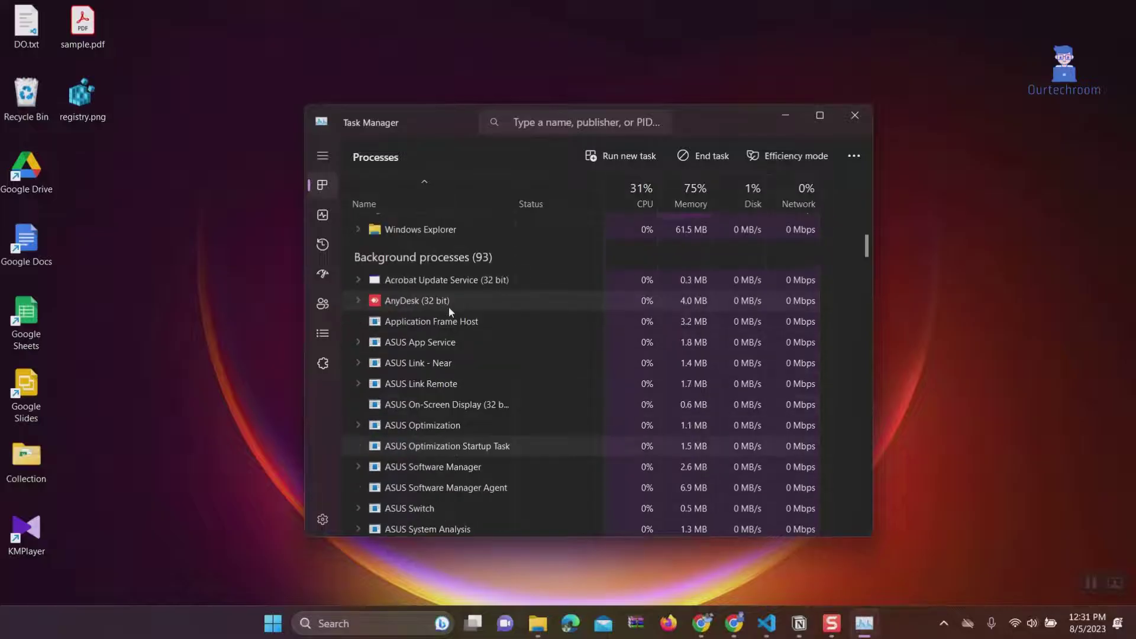
{"action": "scroll", "coordinate": [450, 310], "scroll_direction": "up", "scroll_amount": 2}
{"action": "scroll", "coordinate": [448, 307], "scroll_direction": "down", "scroll_amount": 2}
{"action": "scroll", "coordinate": [448, 307], "scroll_direction": "up", "scroll_amount": 2}
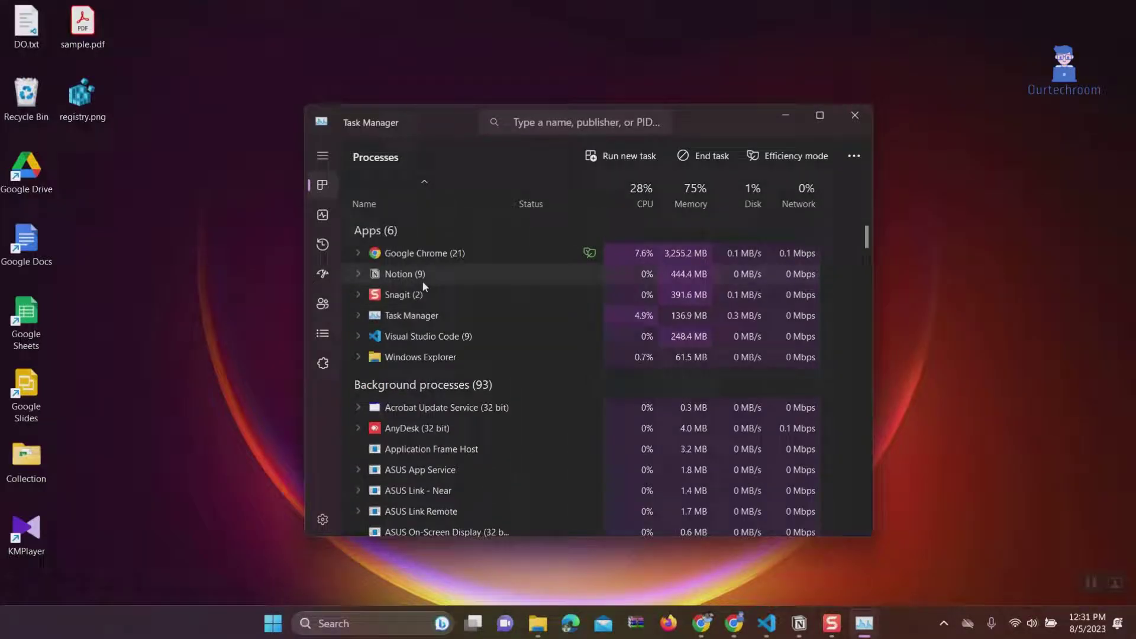
{"action": "right_click", "coordinate": [423, 277]}
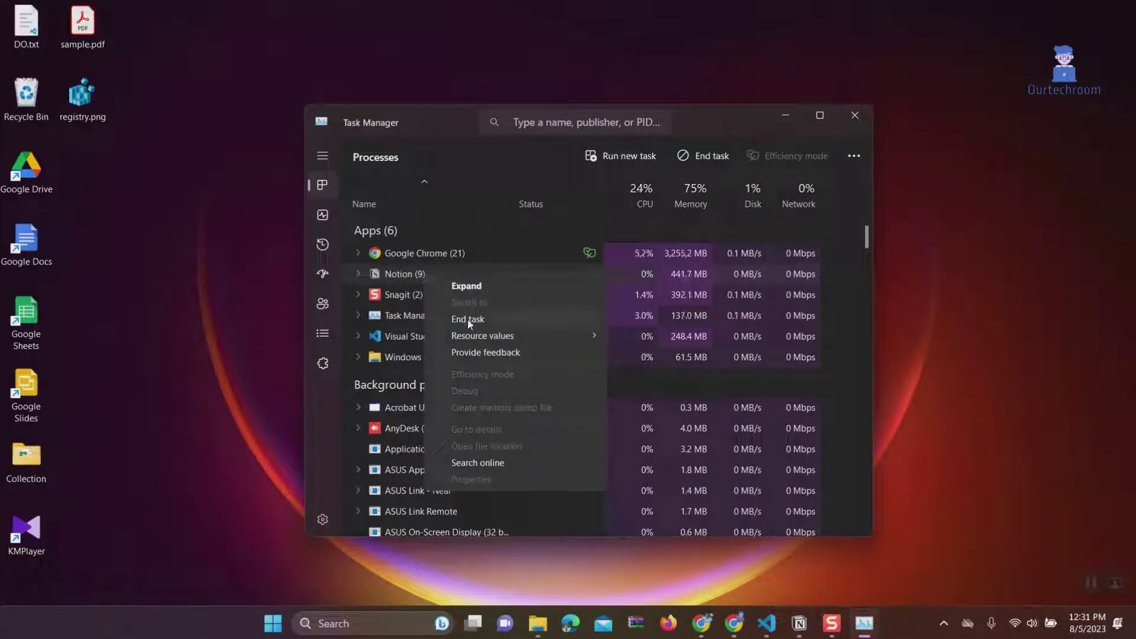
{"action": "left_click", "coordinate": [519, 320]}
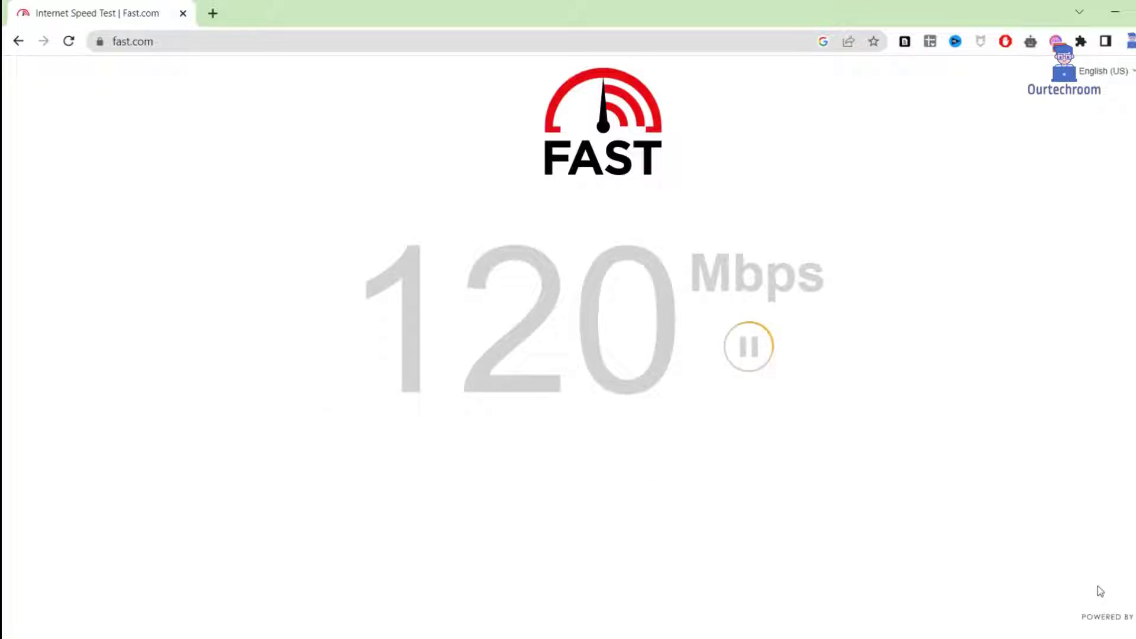
Step: Rerun the fast.com internet speed test in Chrome
{"action": "left_click", "coordinate": [69, 41]}
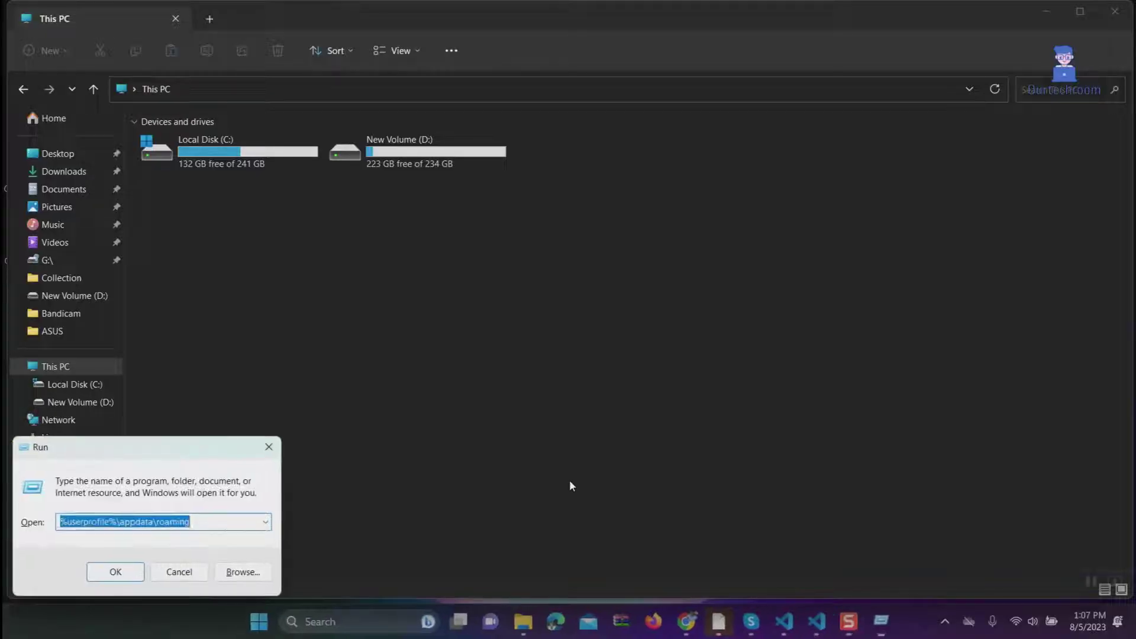
{"action": "type", "text": "%userprofile%"}
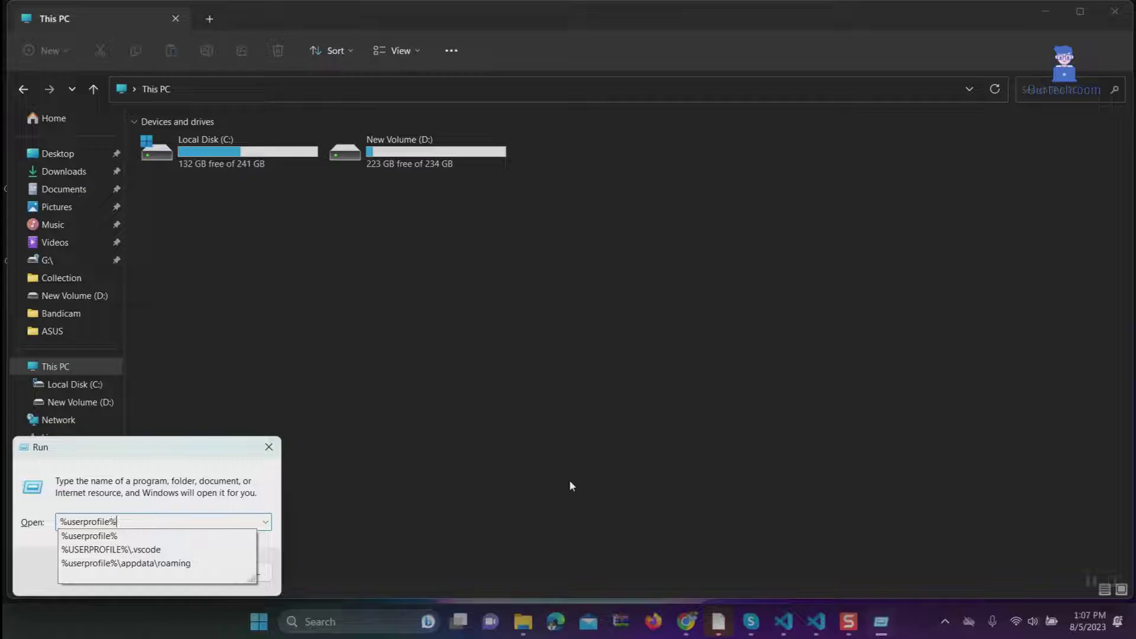
{"action": "type", "text": "\\"}
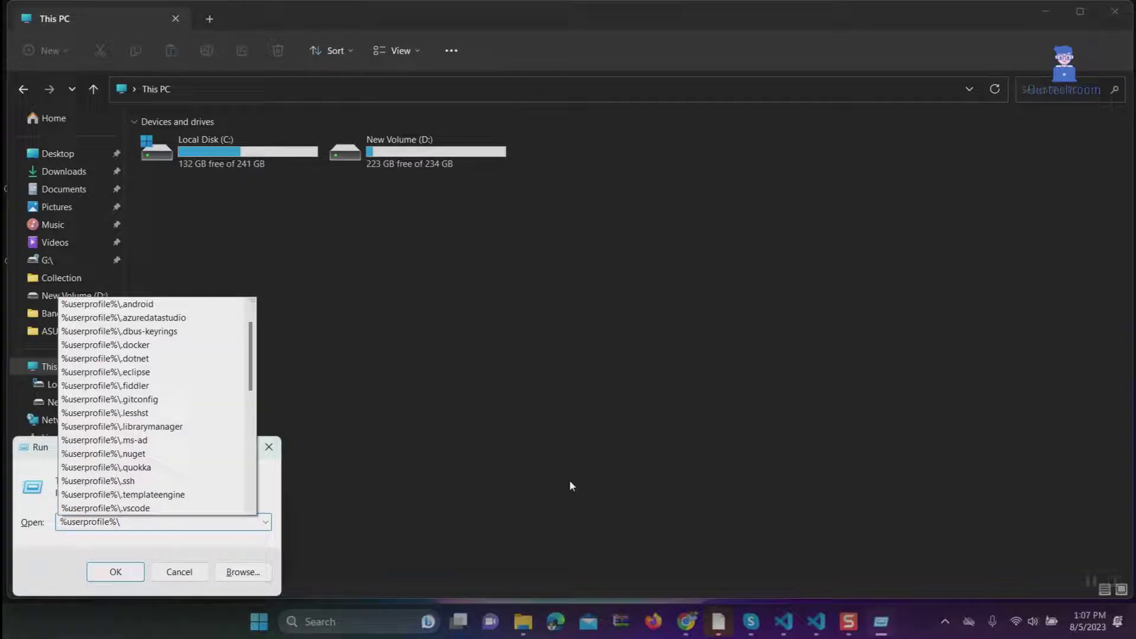
{"action": "type", "text": "appdata"}
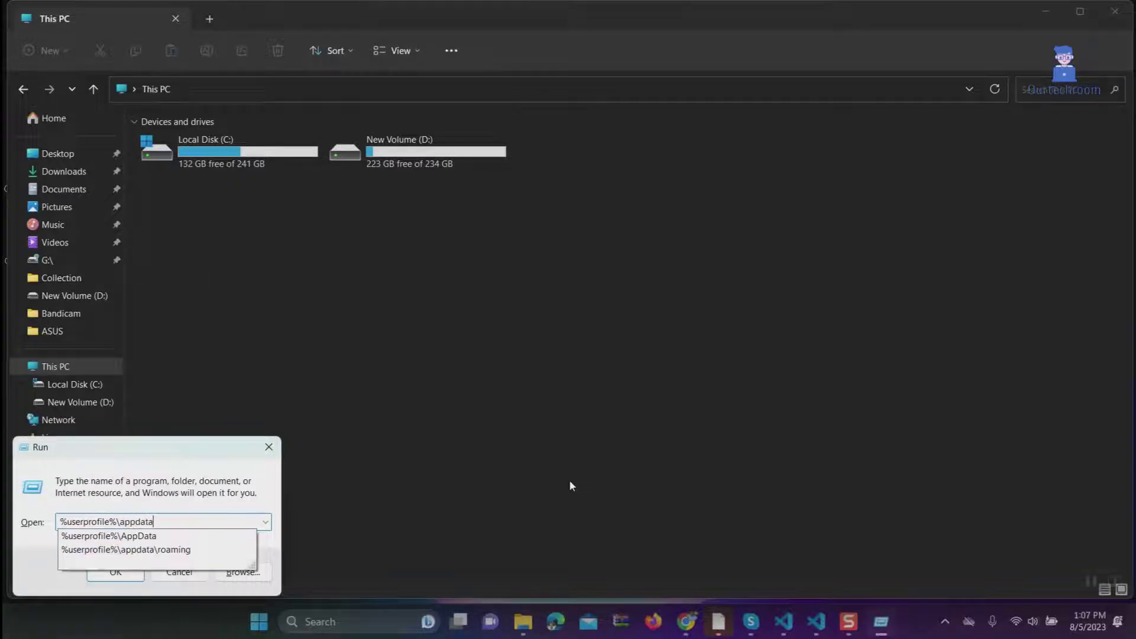
{"action": "type", "text": "\\roa"}
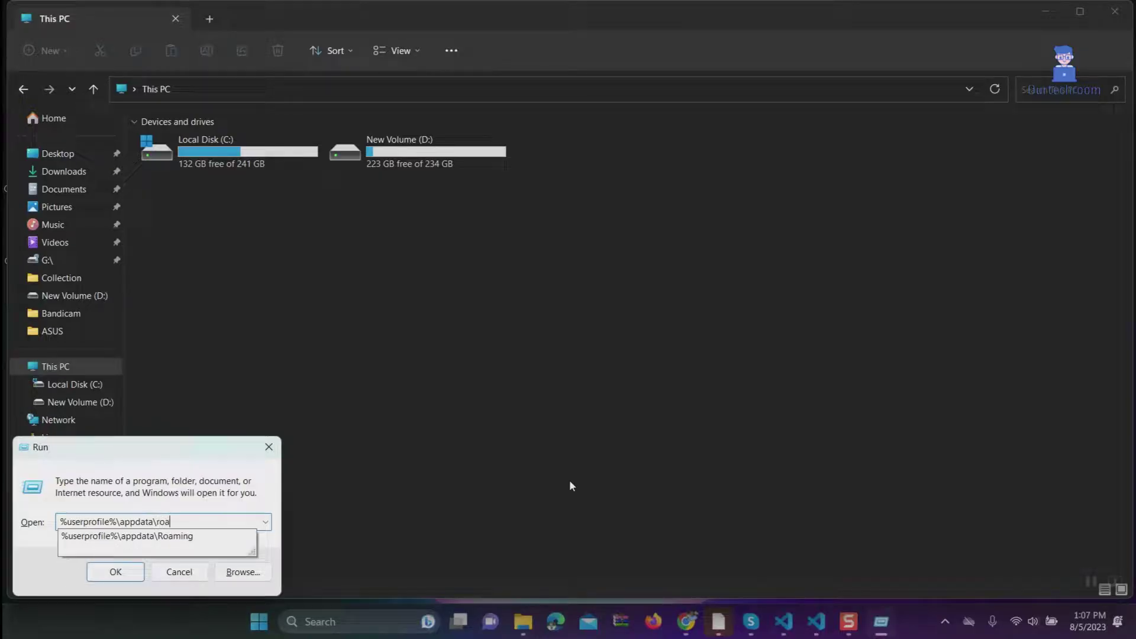
{"action": "type", "text": "ming\\"}
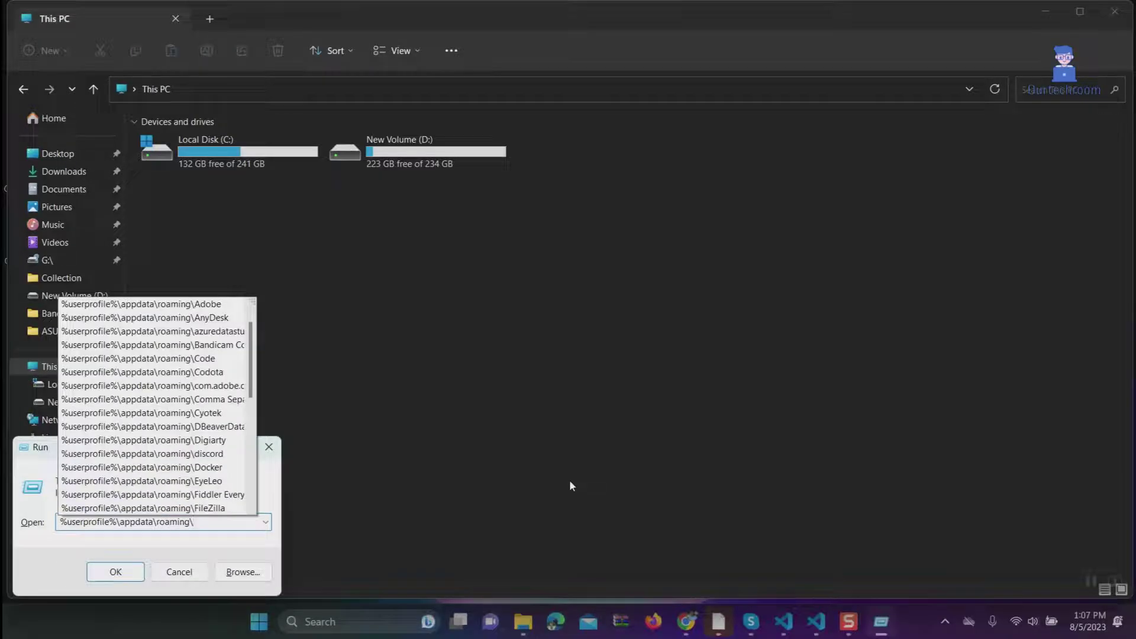
Step: Open %userprofile%\appdata\roaming from the Run dialog
{"action": "key", "text": "Return"}
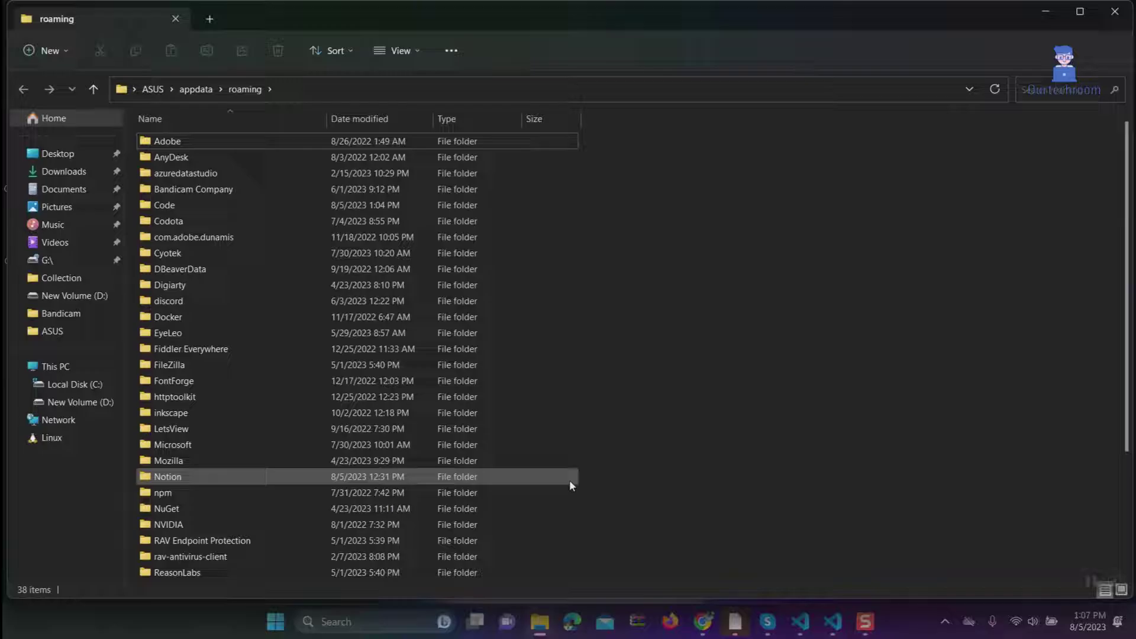
Step: Permanently delete the Notion folder from AppData\Roaming using Shift+Delete
{"action": "left_click", "coordinate": [204, 480]}
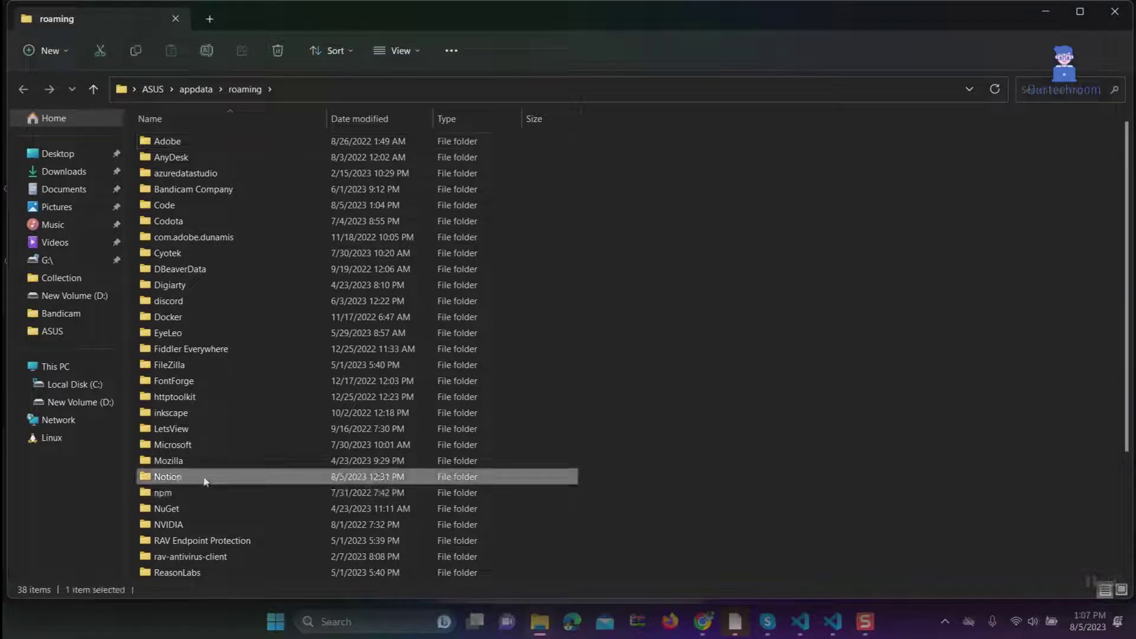
{"action": "right_click", "coordinate": [195, 476]}
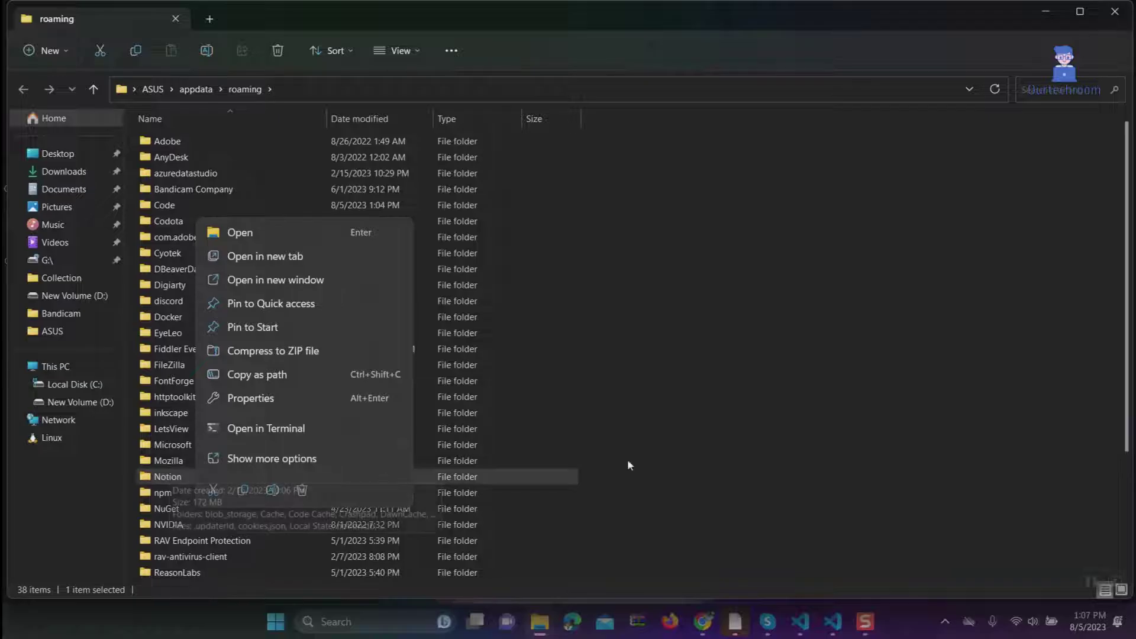
{"action": "left_click", "coordinate": [603, 464]}
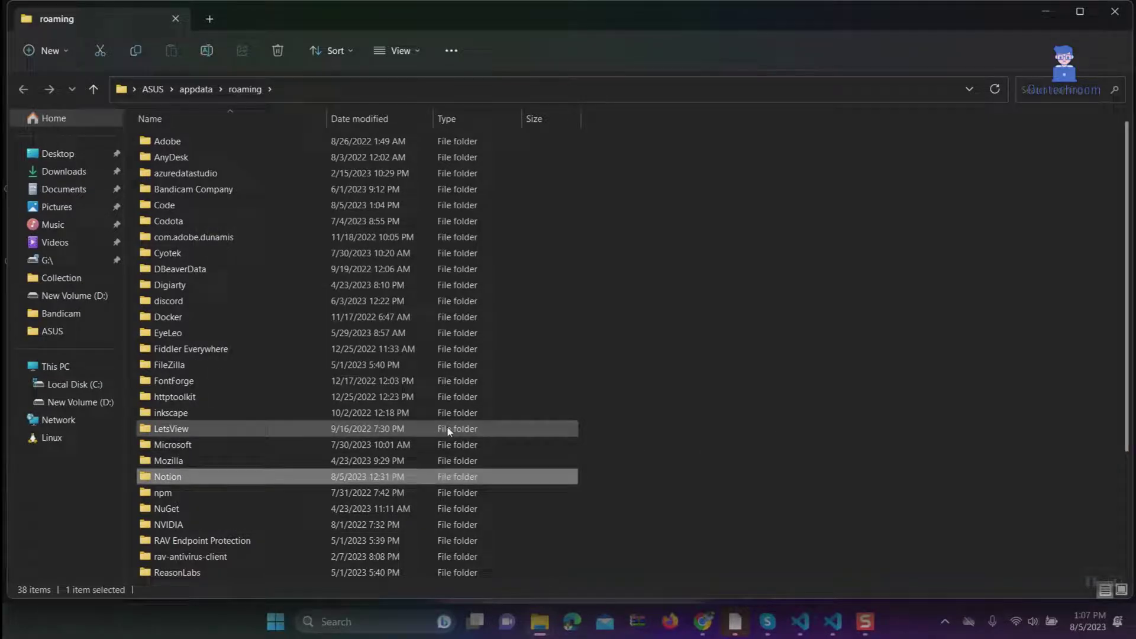
{"action": "key", "text": "shift+Delete"}
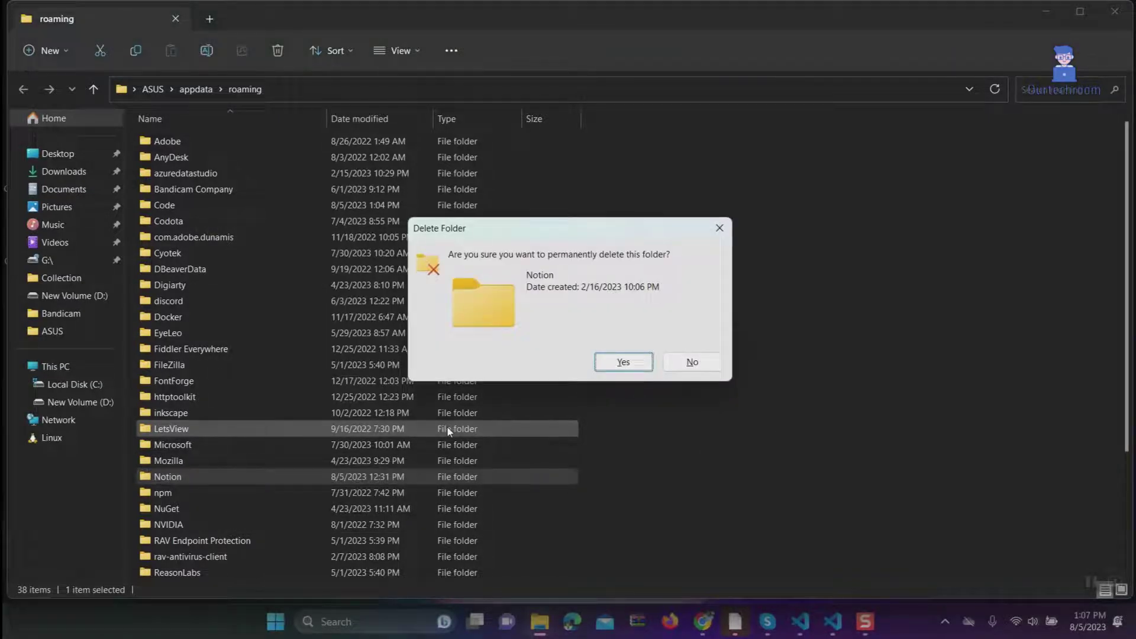
{"action": "key", "text": "Return"}
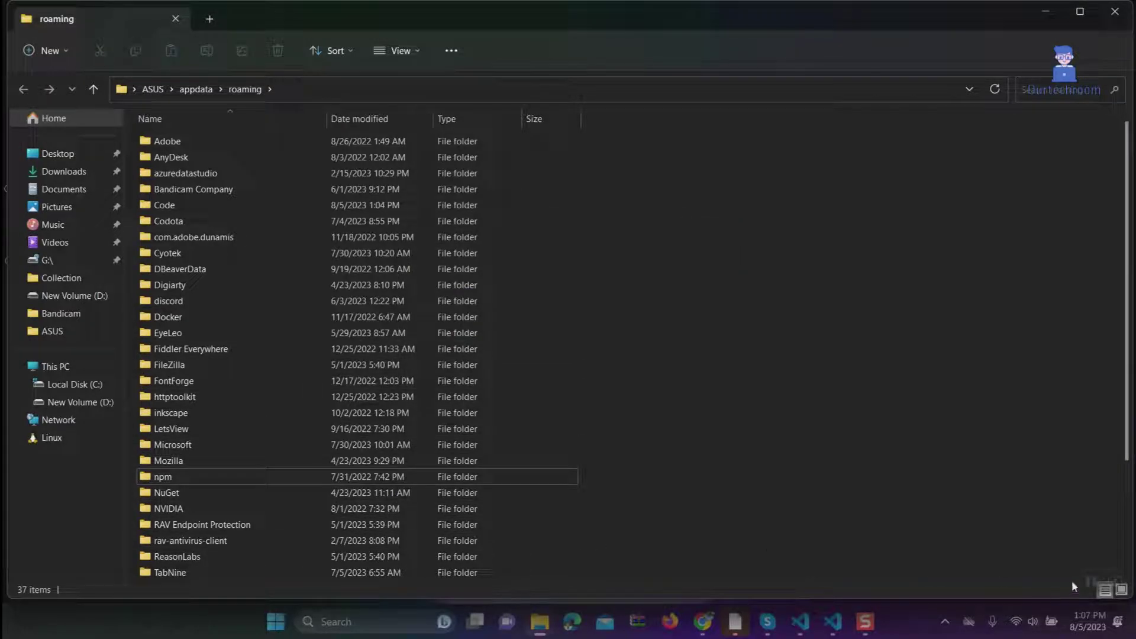
Step: Search for Notion and relaunch it with Run as administrator
{"action": "left_click", "coordinate": [364, 621]}
{"action": "type", "text": "notion"}
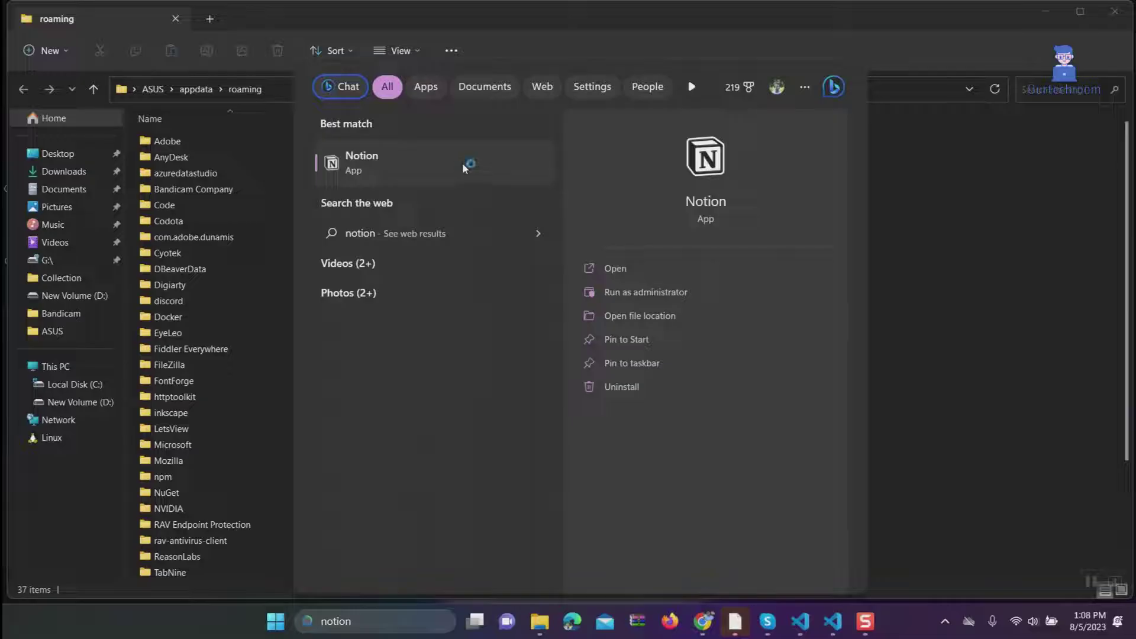
{"action": "left_click", "coordinate": [484, 156]}
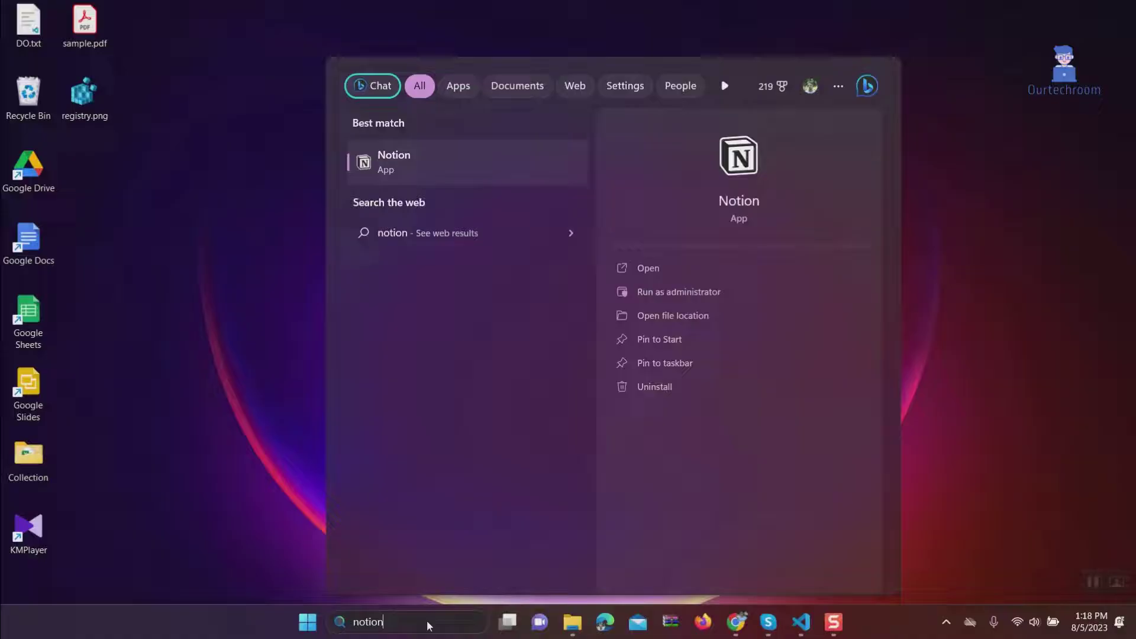
{"action": "right_click", "coordinate": [463, 147]}
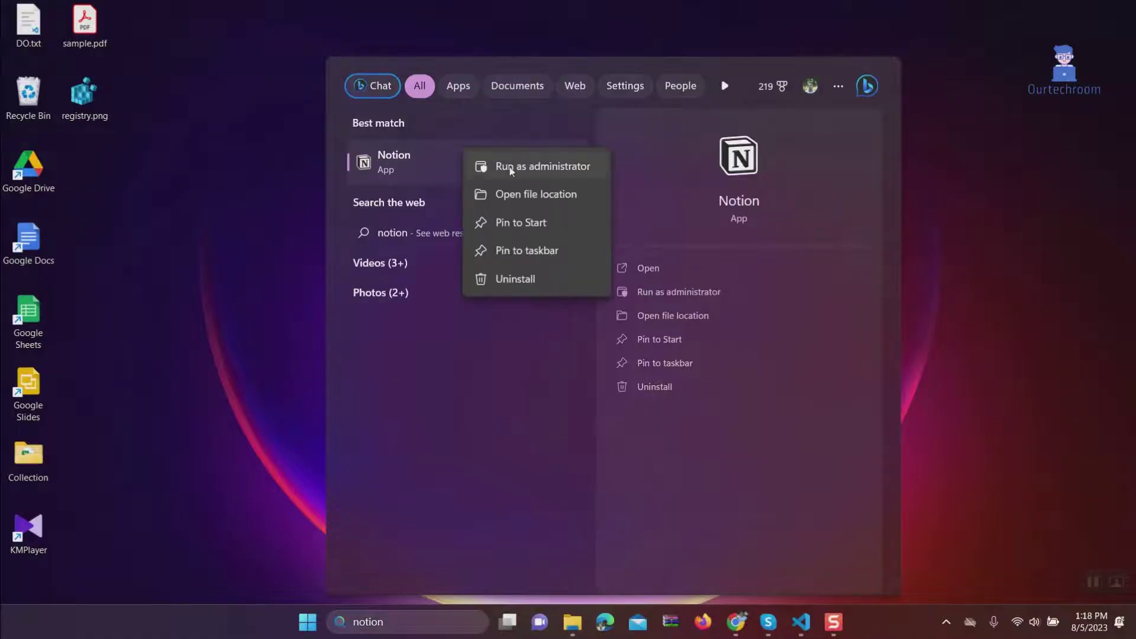
{"action": "left_click", "coordinate": [524, 168]}
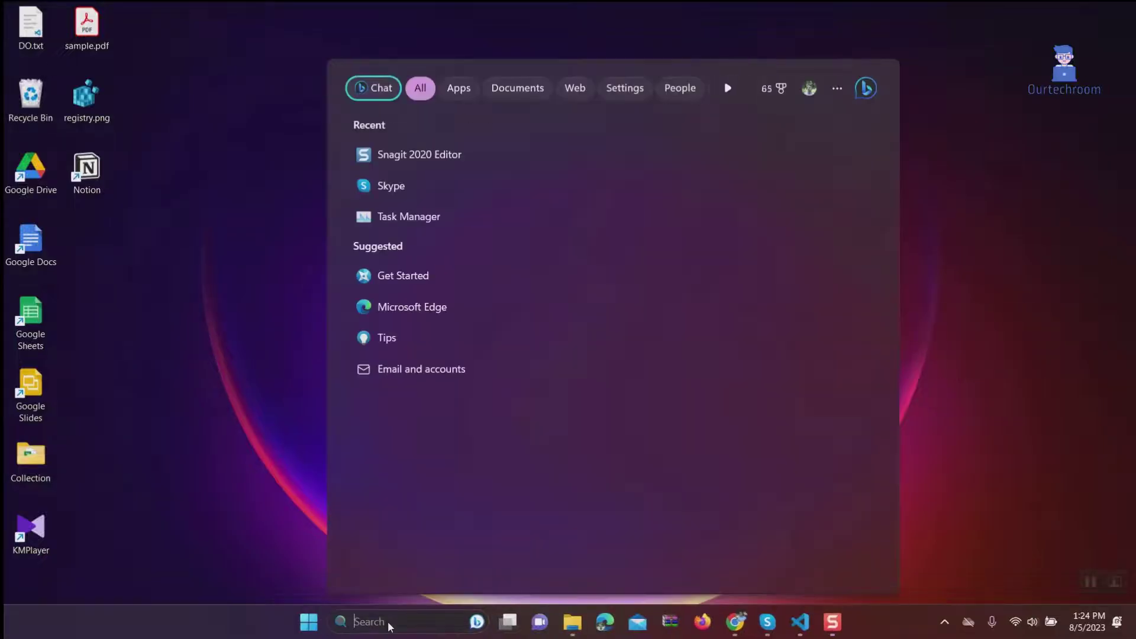
{"action": "type", "text": "notion"}
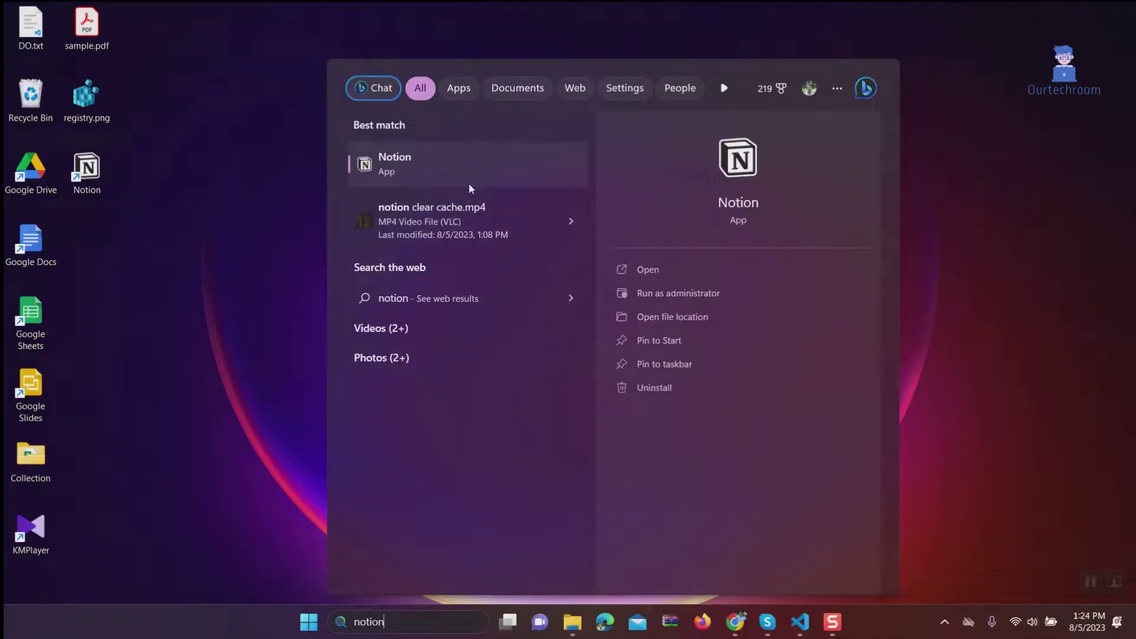
Step: Open Programs and Features from the Notion search result and uninstall Notion 2.0.49
{"action": "right_click", "coordinate": [472, 174]}
{"action": "left_click", "coordinate": [533, 306]}
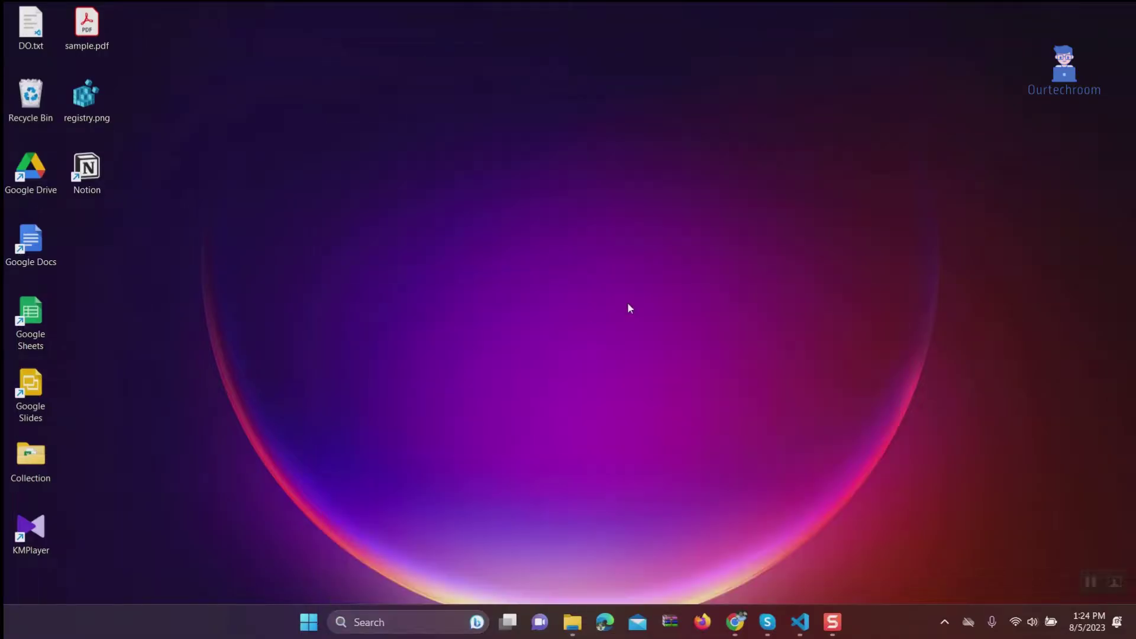
{"action": "scroll", "coordinate": [464, 385], "scroll_direction": "down", "scroll_amount": 5}
{"action": "scroll", "coordinate": [400, 439], "scroll_direction": "down", "scroll_amount": 10}
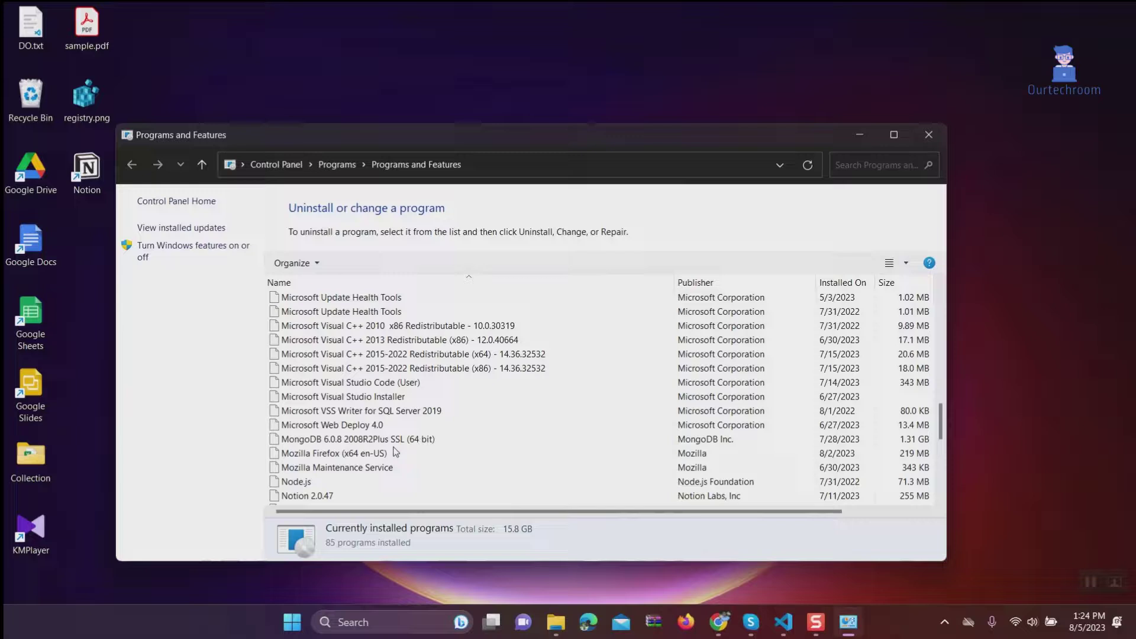
{"action": "scroll", "coordinate": [336, 494], "scroll_direction": "down", "scroll_amount": 3}
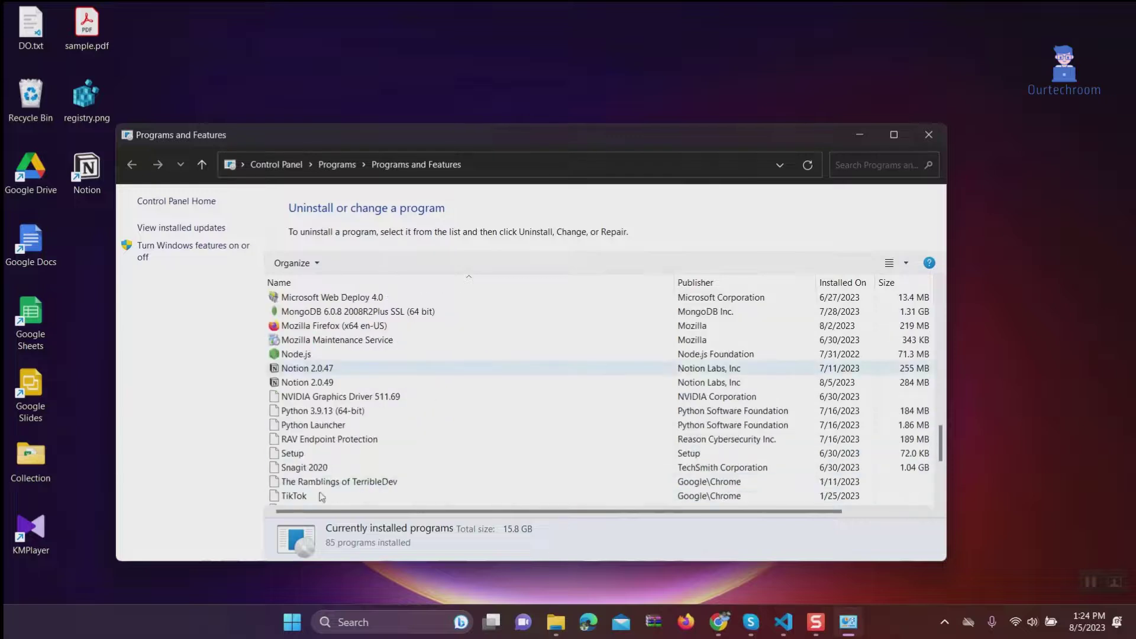
{"action": "right_click", "coordinate": [323, 383]}
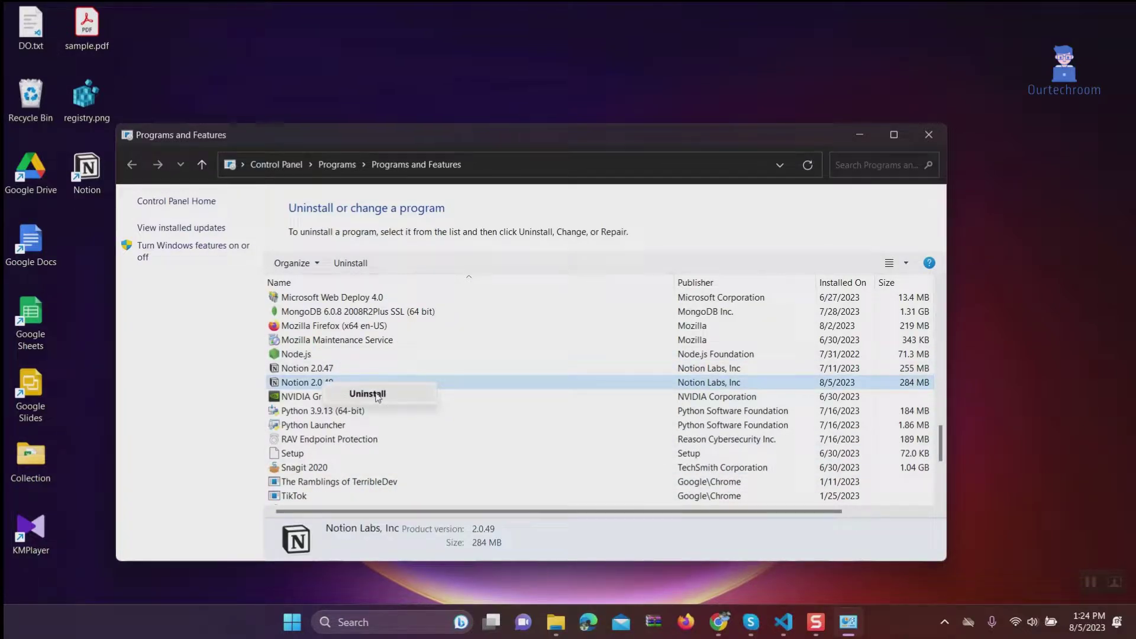
{"action": "left_click", "coordinate": [367, 394]}
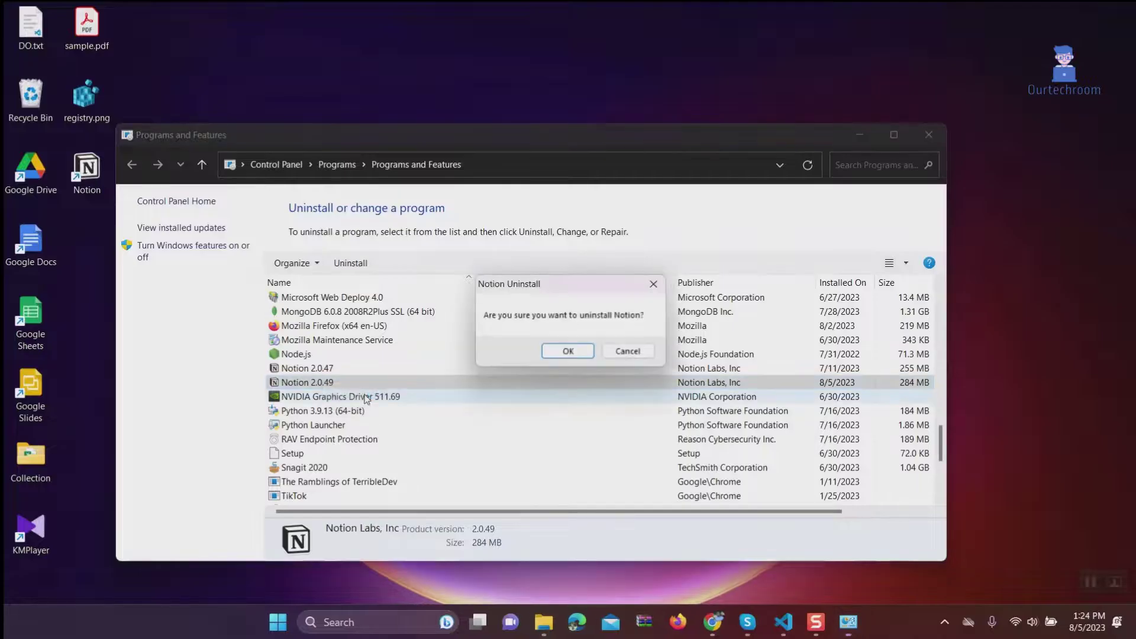
{"action": "left_click", "coordinate": [570, 352]}
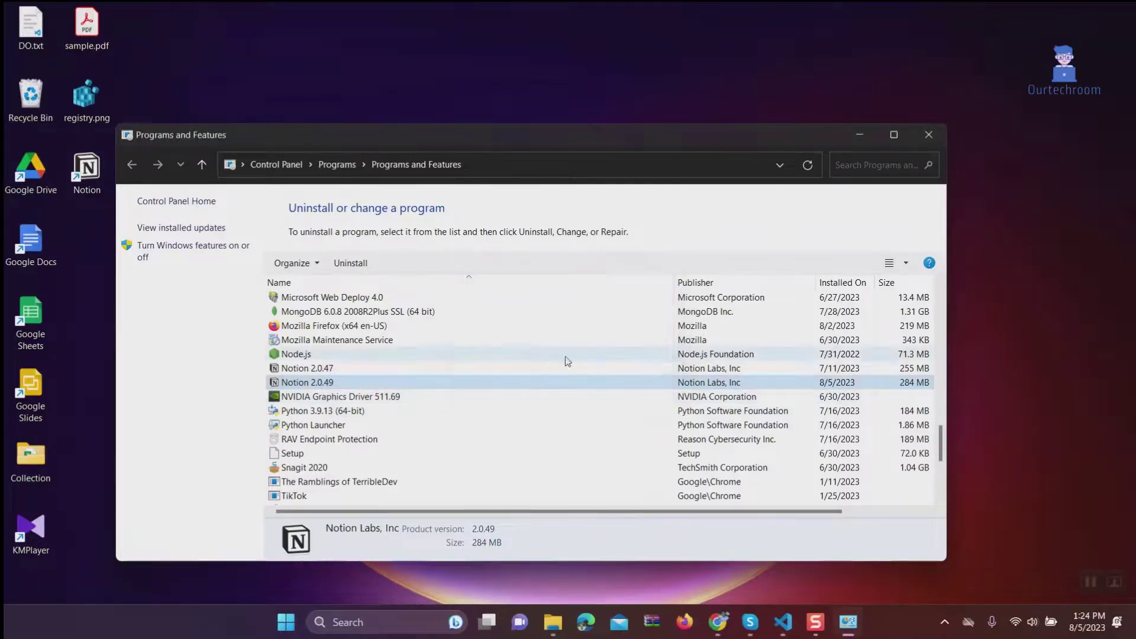
Step: Uninstall Notion 2.0.47 and confirm removing its broken entry from the list
{"action": "right_click", "coordinate": [396, 370]}
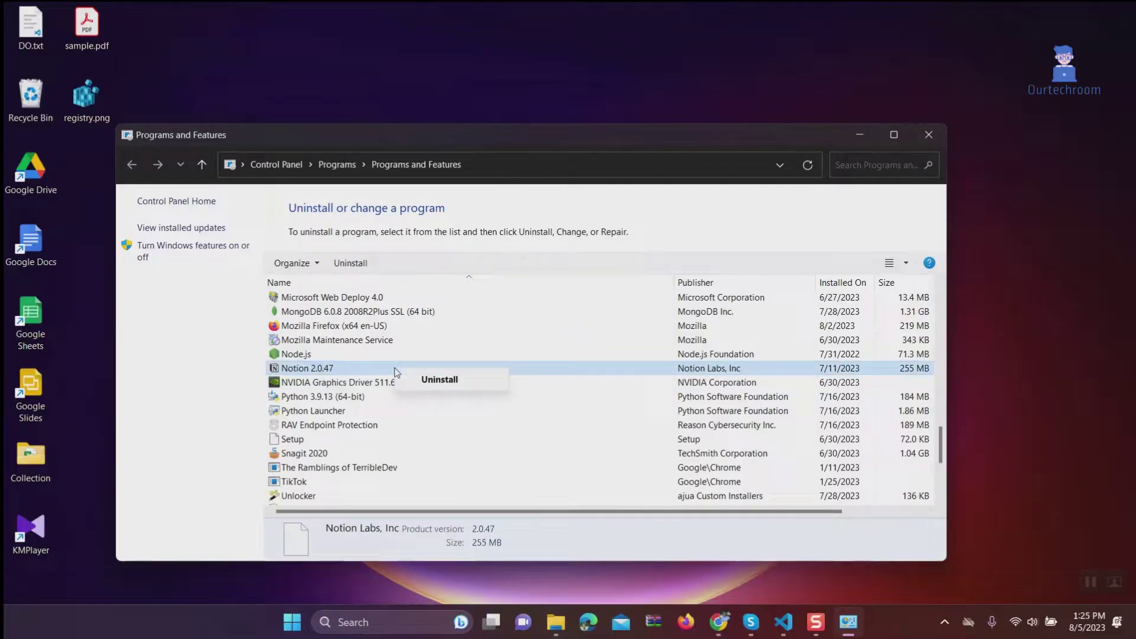
{"action": "left_click", "coordinate": [461, 383]}
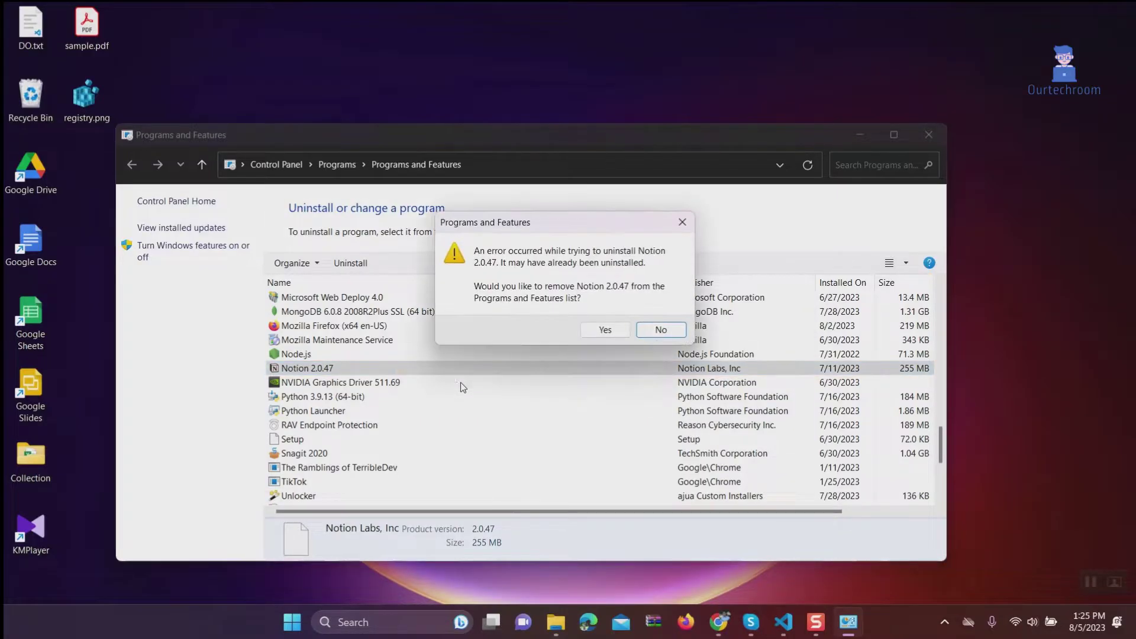
{"action": "left_click", "coordinate": [620, 334]}
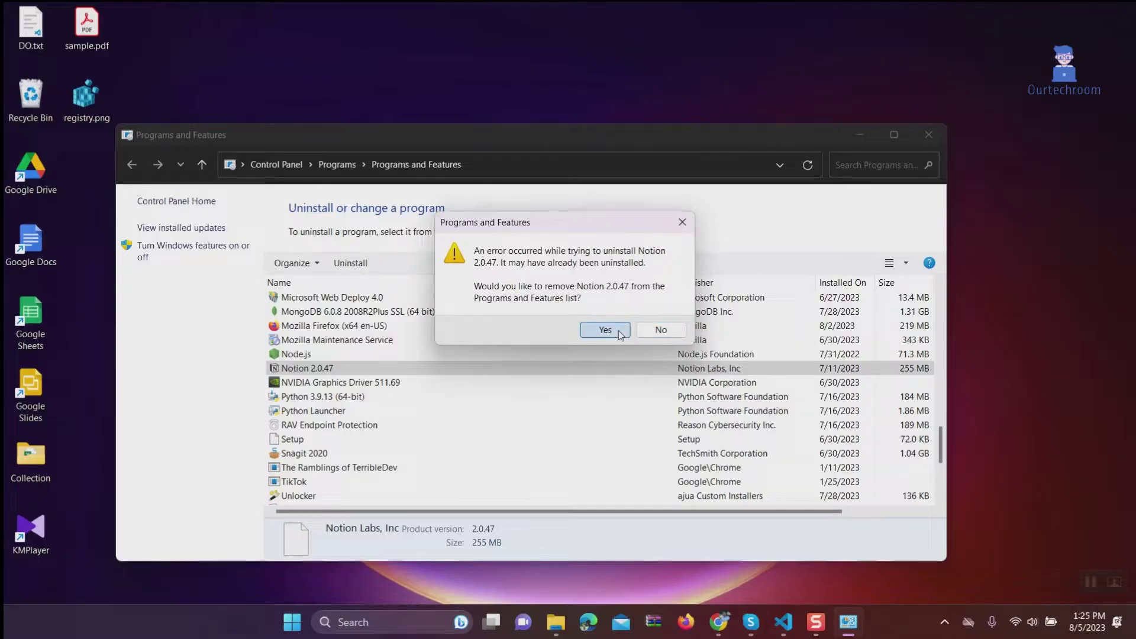
{"action": "left_click", "coordinate": [620, 334]}
{"action": "scroll", "coordinate": [457, 424], "scroll_direction": "up", "scroll_amount": 5}
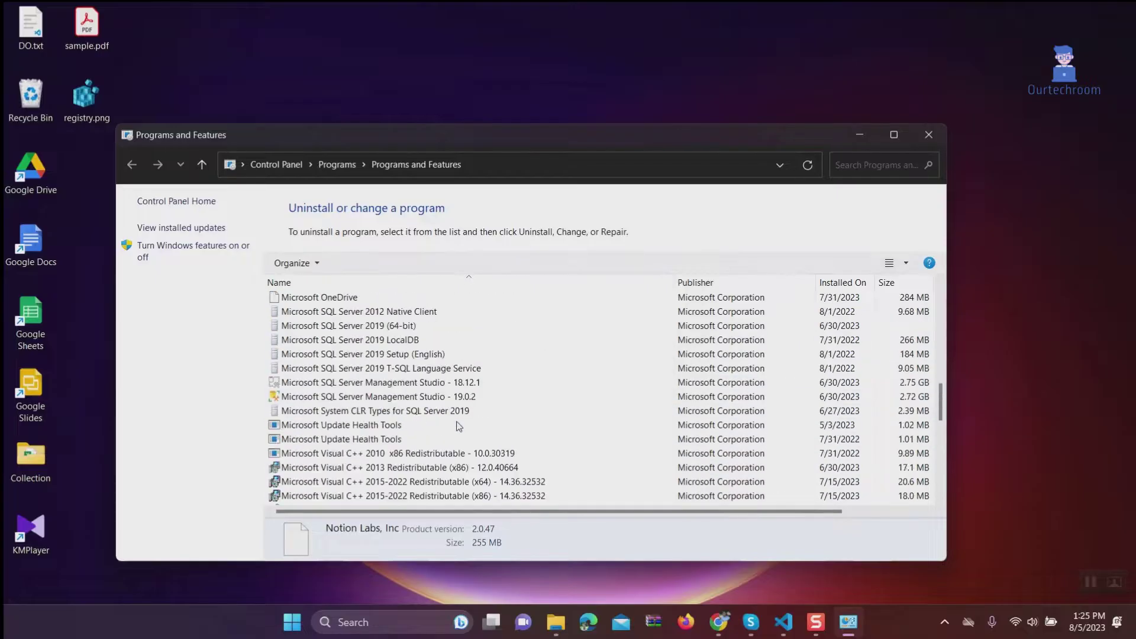
{"action": "scroll", "coordinate": [460, 439], "scroll_direction": "up", "scroll_amount": 10}
{"action": "scroll", "coordinate": [463, 441], "scroll_direction": "up", "scroll_amount": 3}
{"action": "scroll", "coordinate": [464, 444], "scroll_direction": "down", "scroll_amount": 12}
{"action": "scroll", "coordinate": [470, 426], "scroll_direction": "down", "scroll_amount": 5}
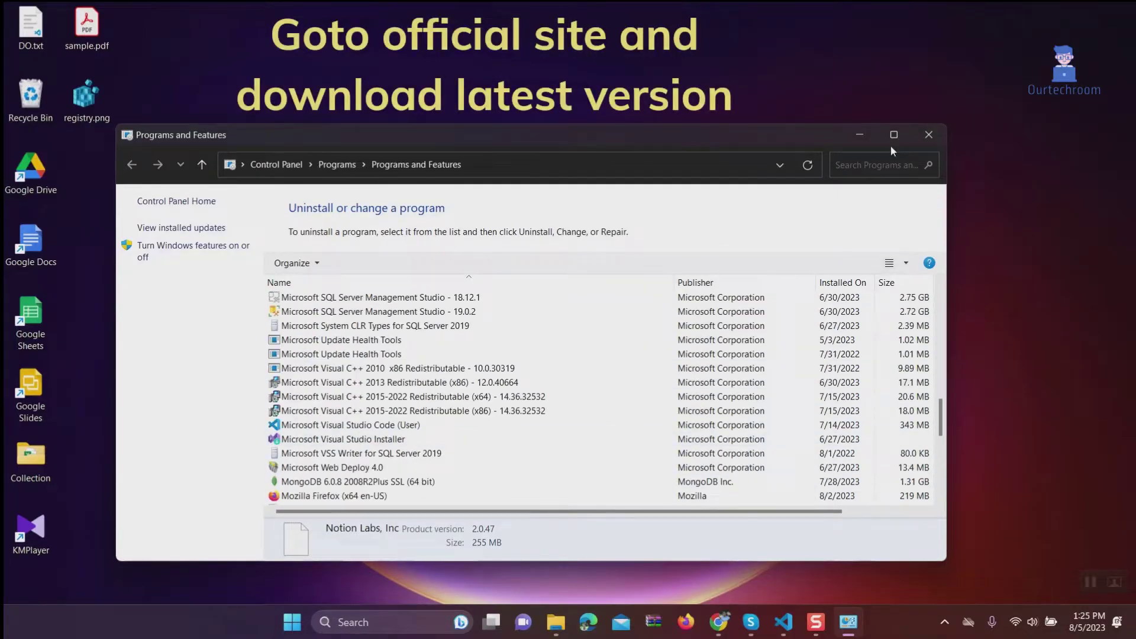